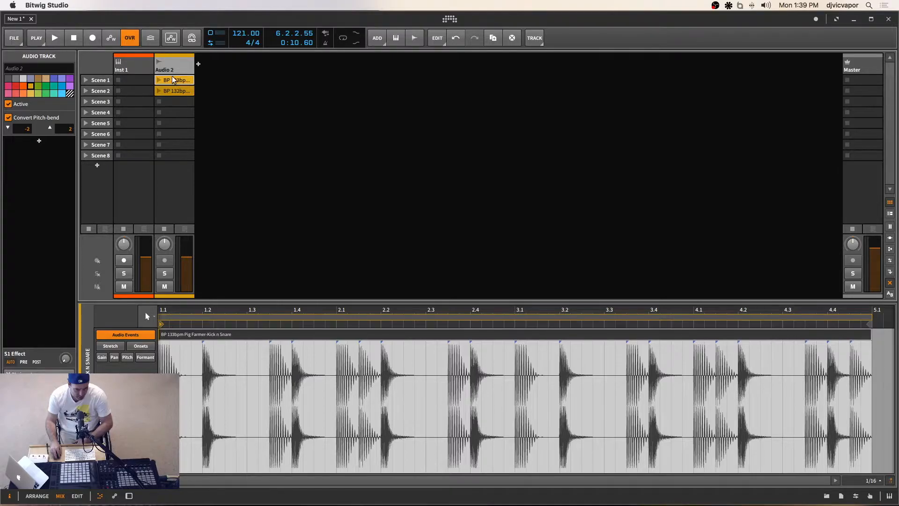
Step: Audition the Scene 1 clip on the Audio 2 track, stop playback, and rename the track Beats
click(159, 80)
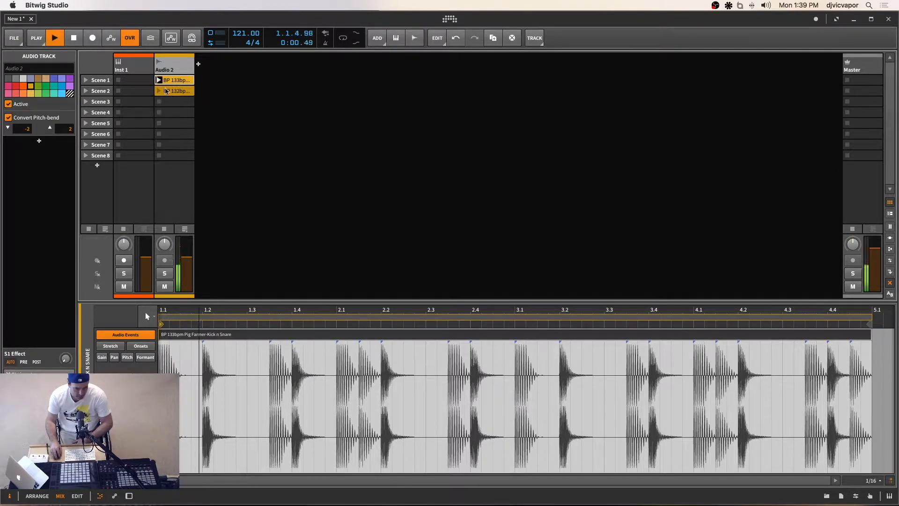
click(75, 39)
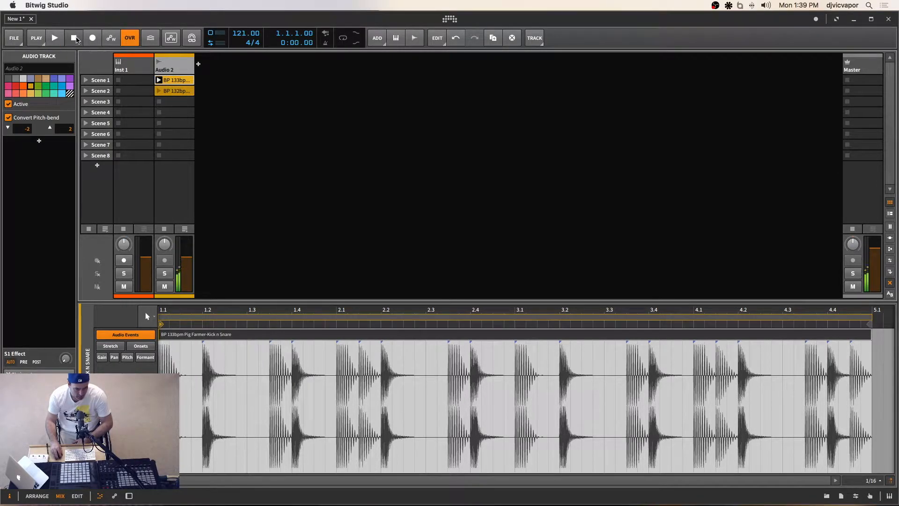
right_click(170, 70)
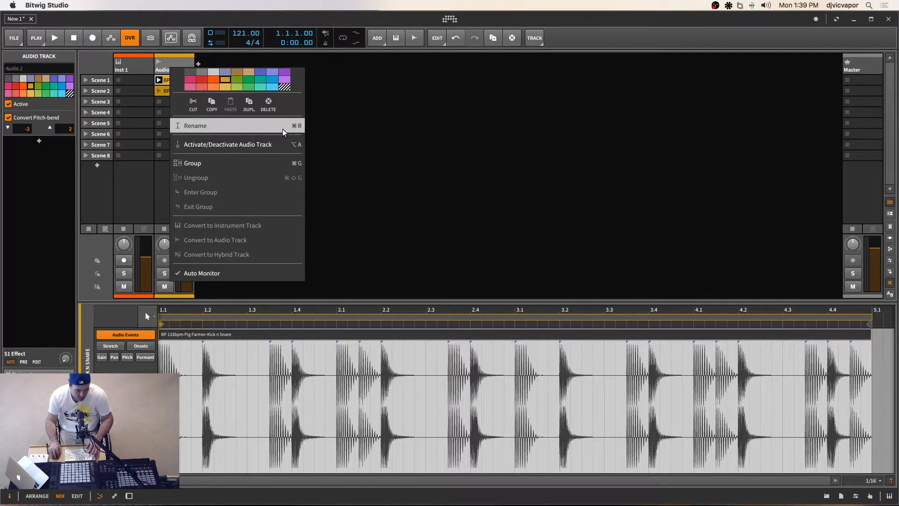
click(251, 126)
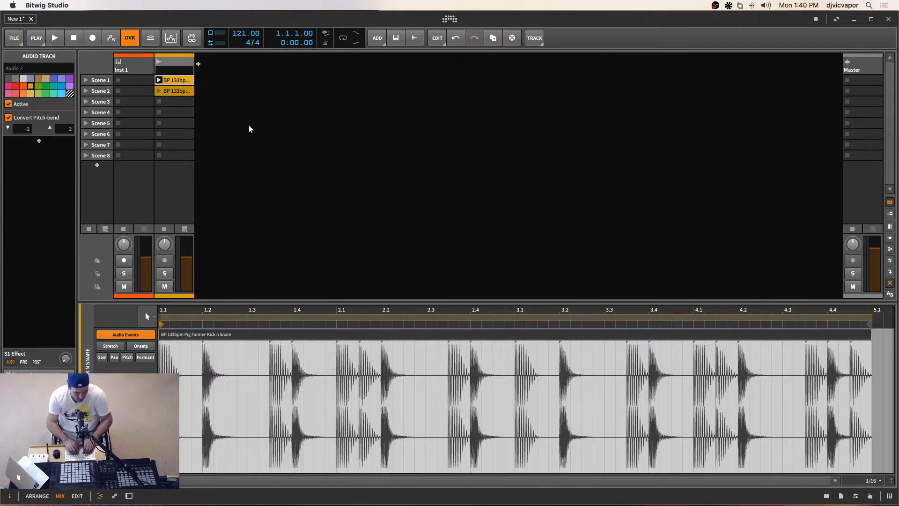
text(Beats)
key(Return)
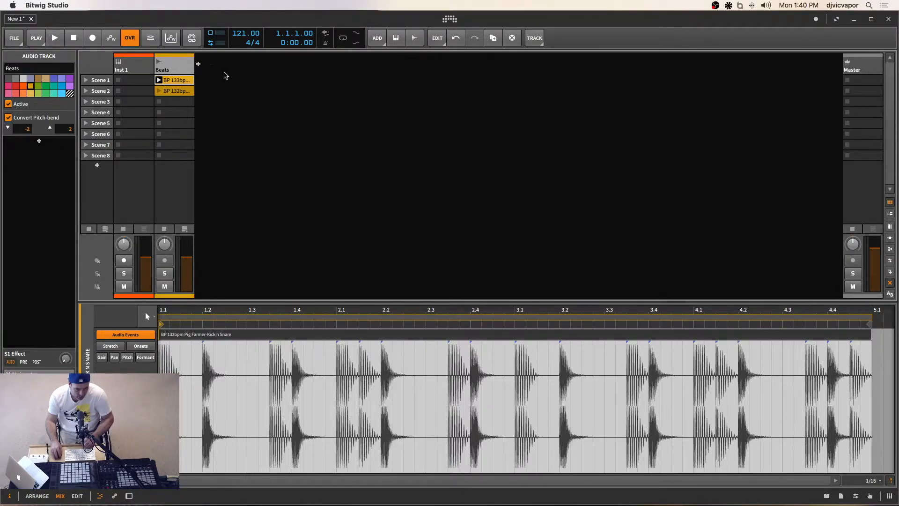
Step: Add a new audio track after the Beats track
right_click(246, 70)
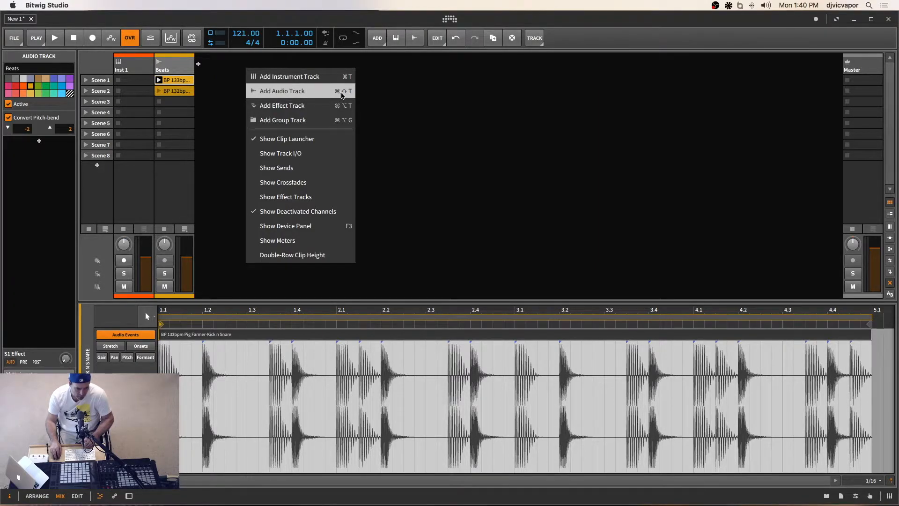
click(404, 95)
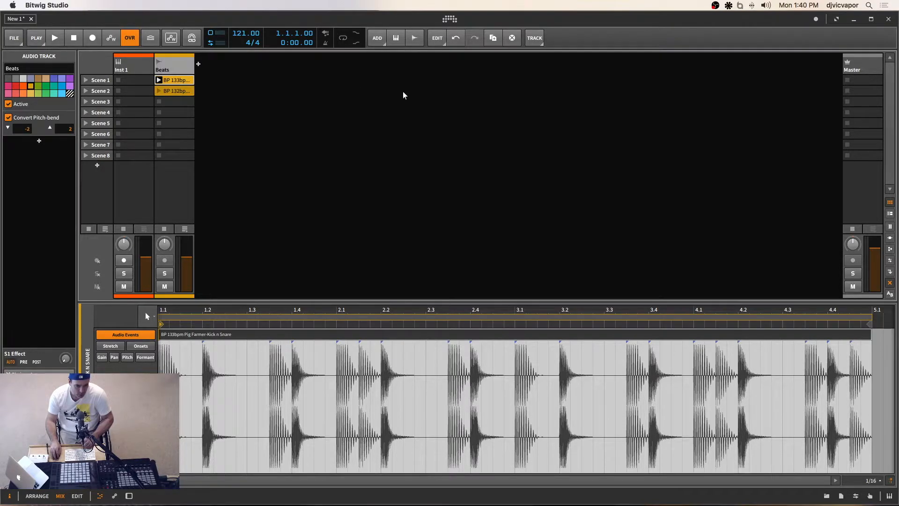
click(378, 38)
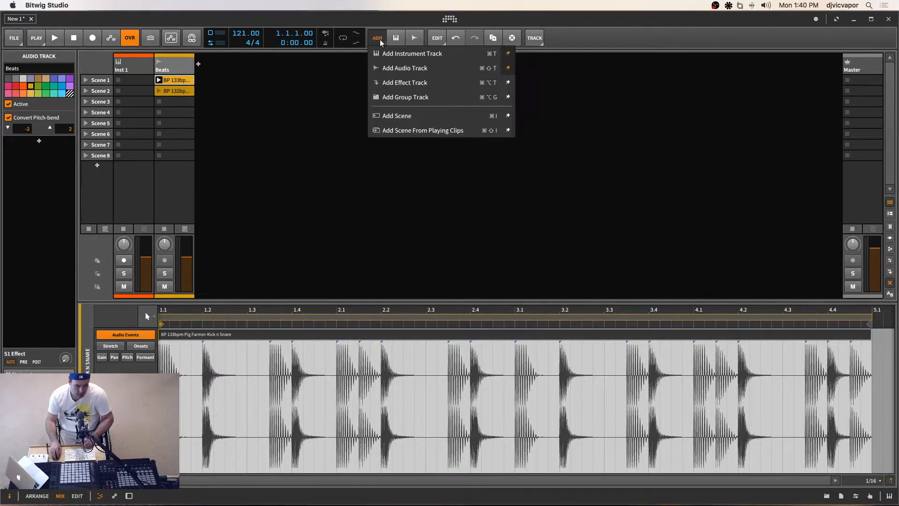
click(409, 68)
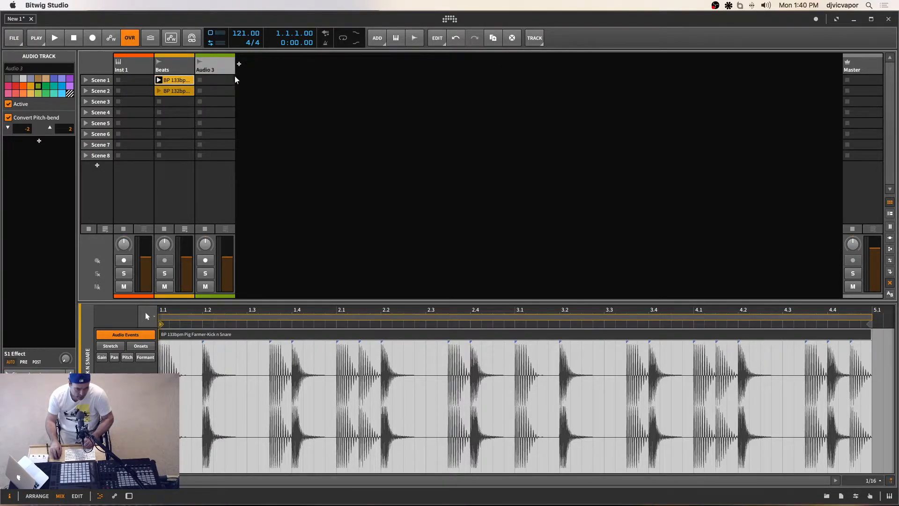
Step: Rename the new audio track Synth
right_click(224, 67)
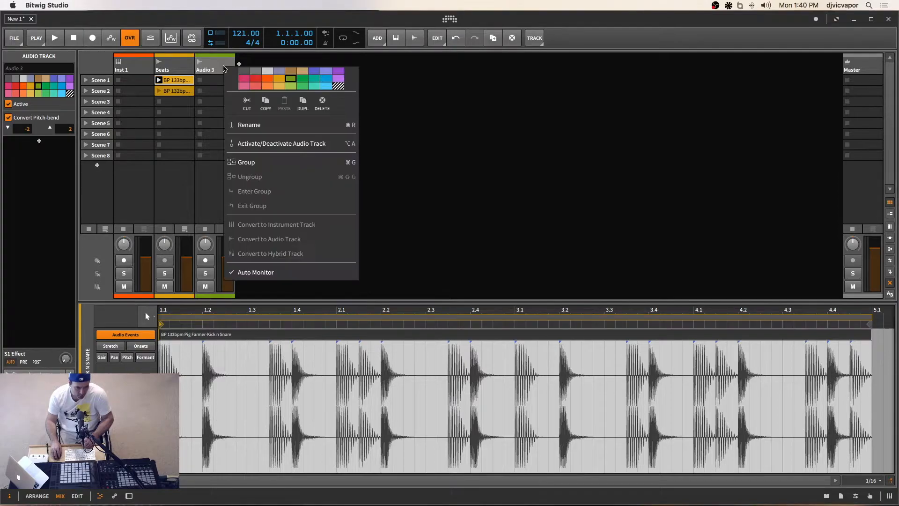
click(252, 124)
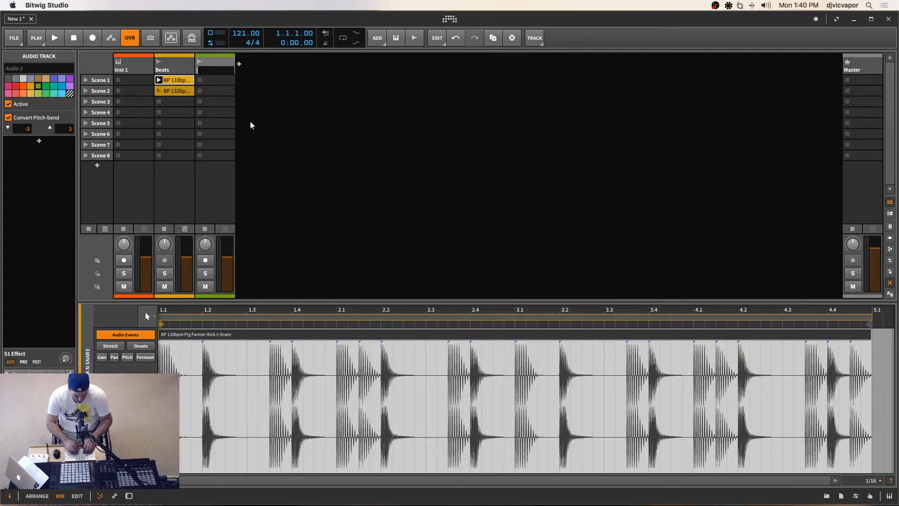
text(Sy)
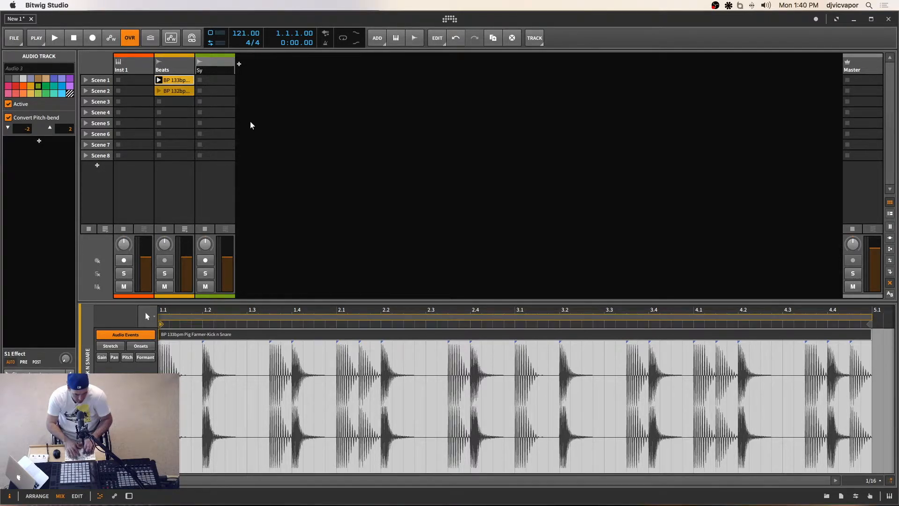
text(nth)
key(Return)
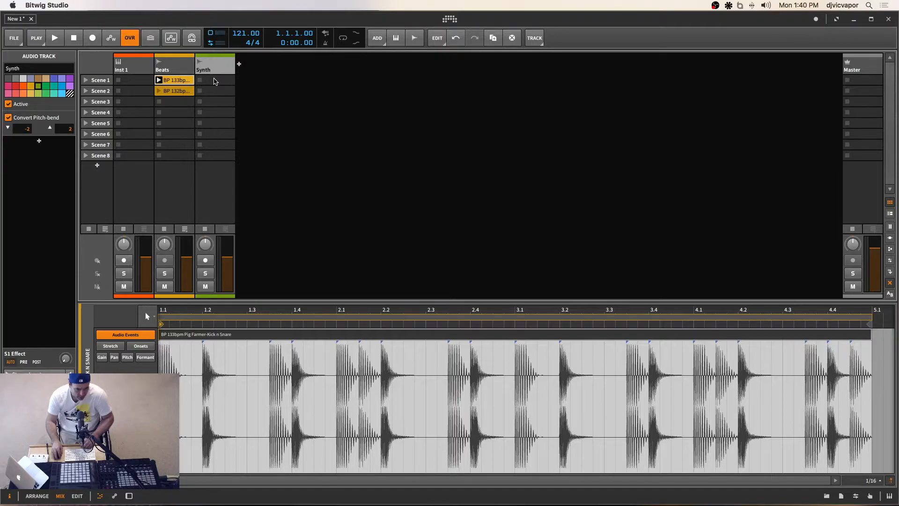
Step: Browse samples for the Synth track's Scene 1 slot and audition ASM Chord A#11 and A#7 #11 from Sampled Synths Vol. 1
click(214, 81)
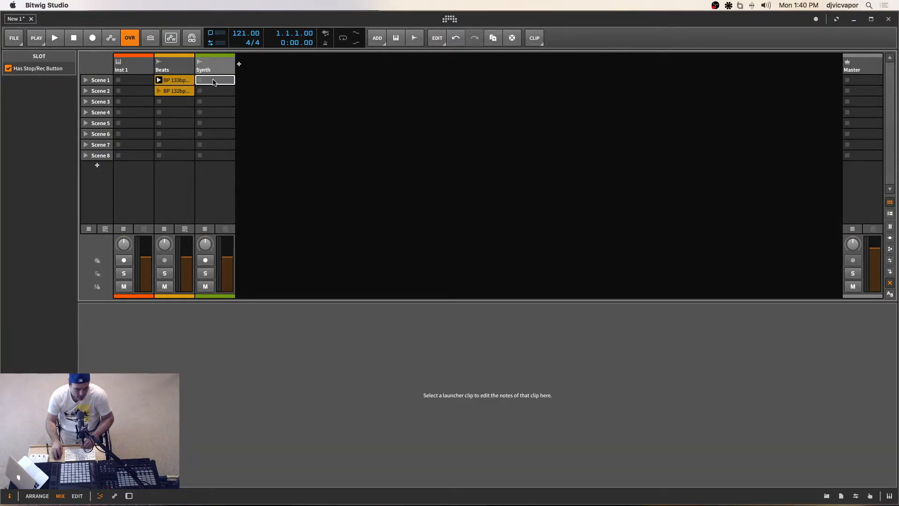
double_click(213, 81)
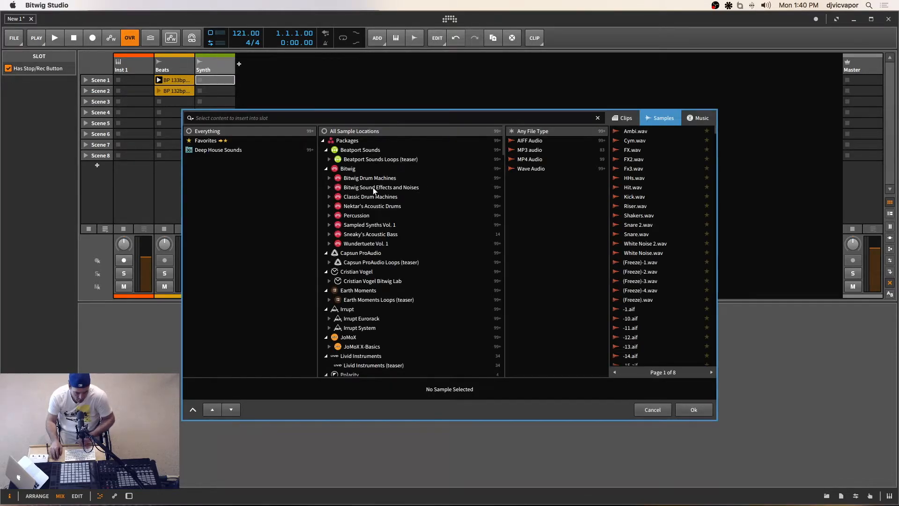
click(329, 160)
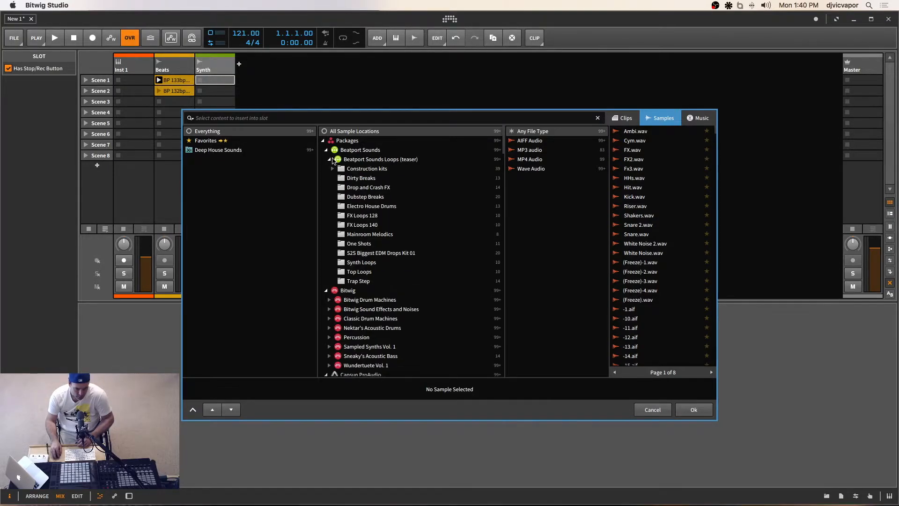
click(329, 160)
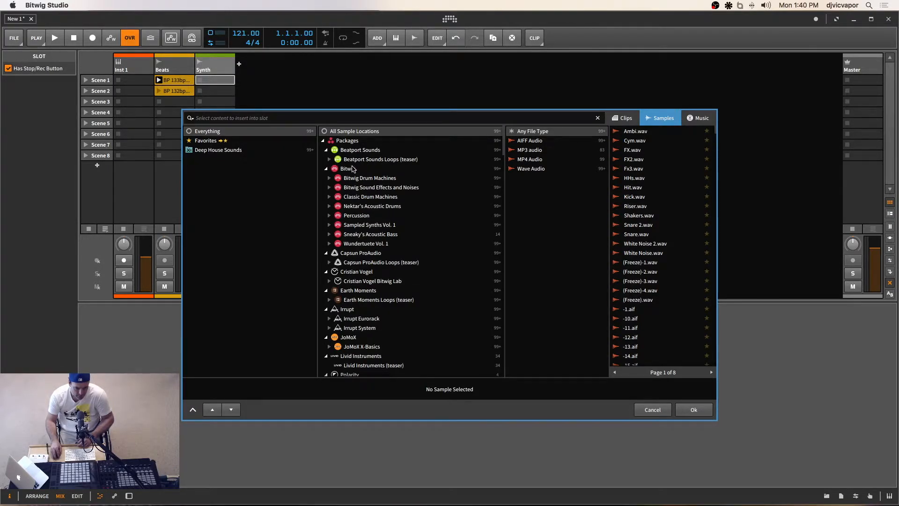
click(330, 225)
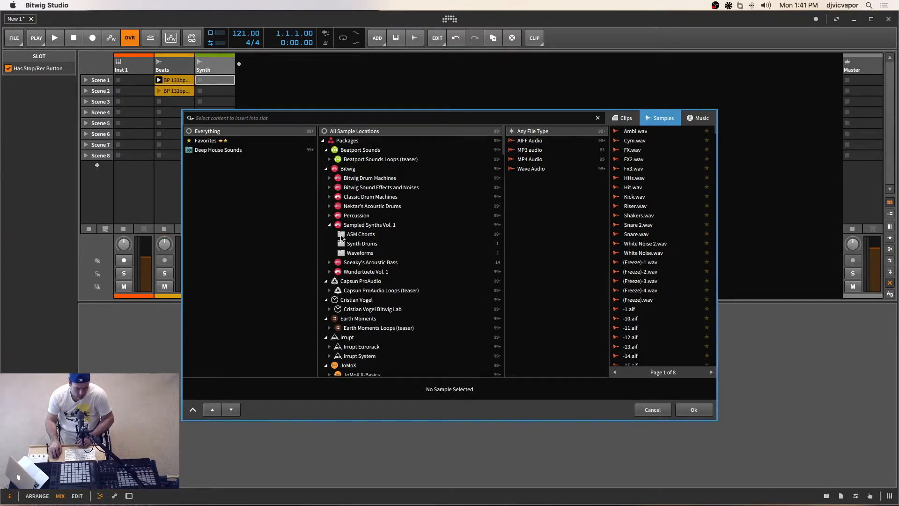
click(341, 235)
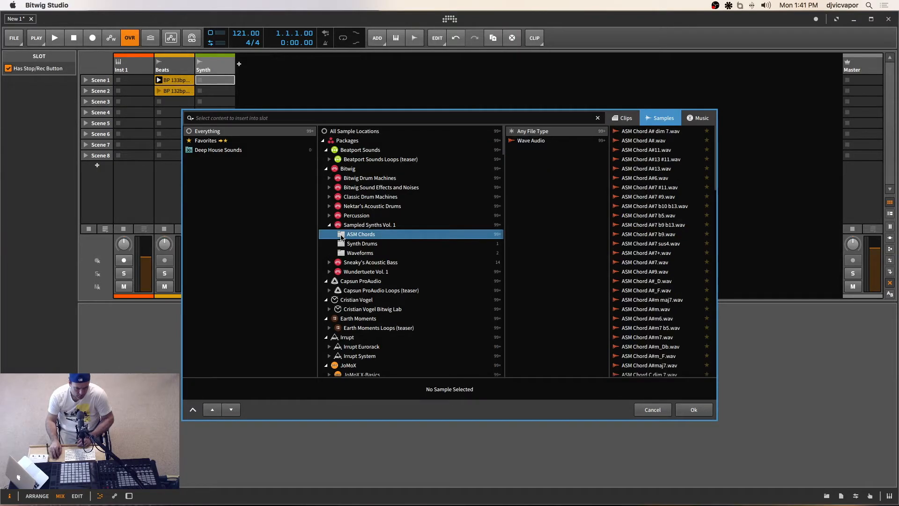
click(639, 150)
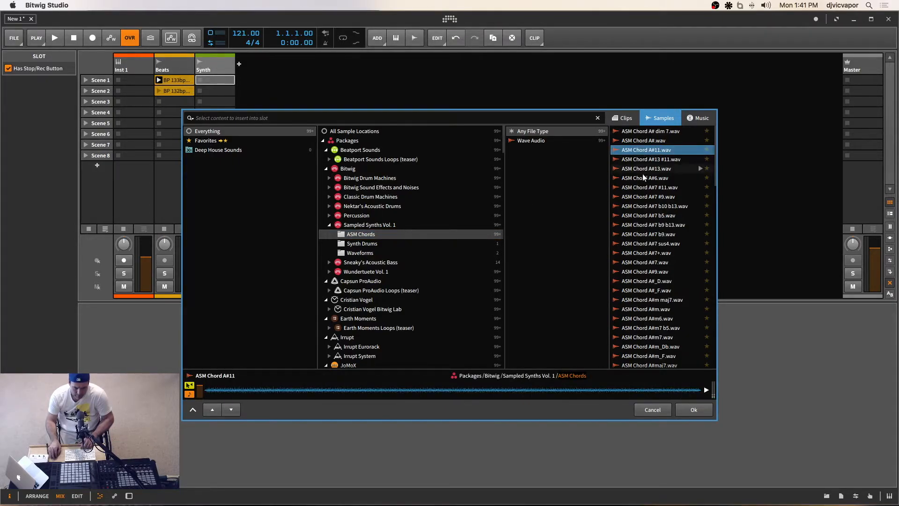
click(648, 187)
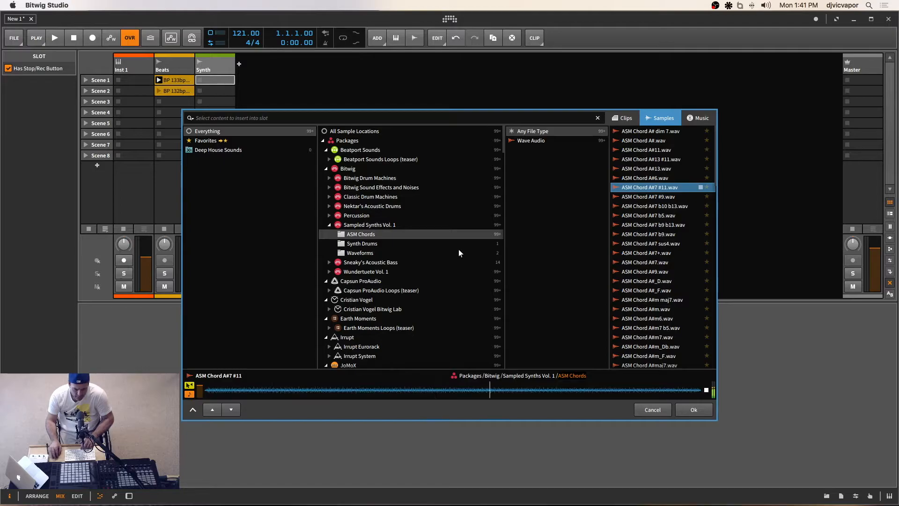
Step: Audition the Beatport Sounds Synth Loops and insert BP Calvin Loop 128bpm E into the Synth track's Scene 1 slot
click(329, 225)
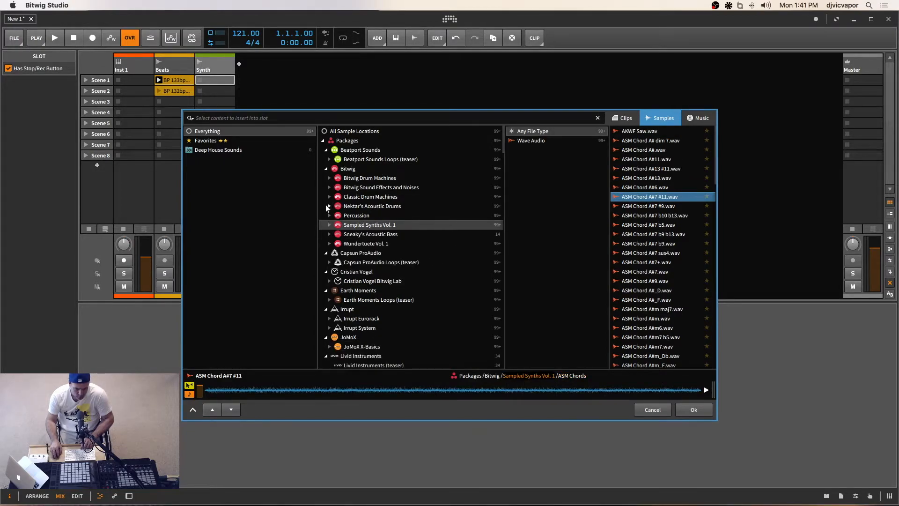
click(329, 159)
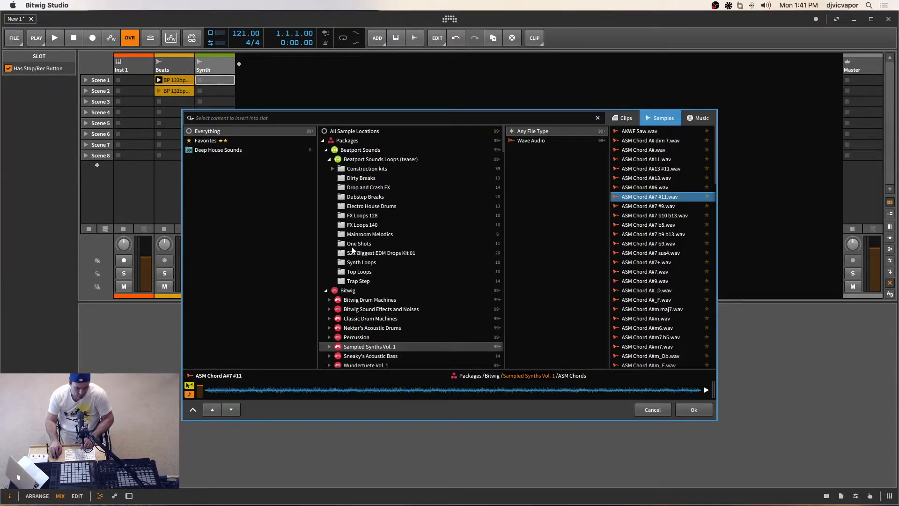
click(342, 262)
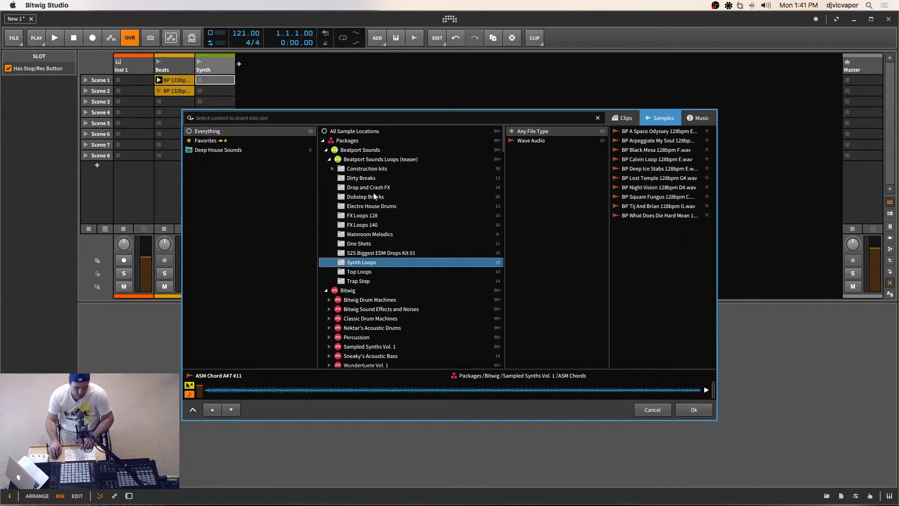
click(640, 132)
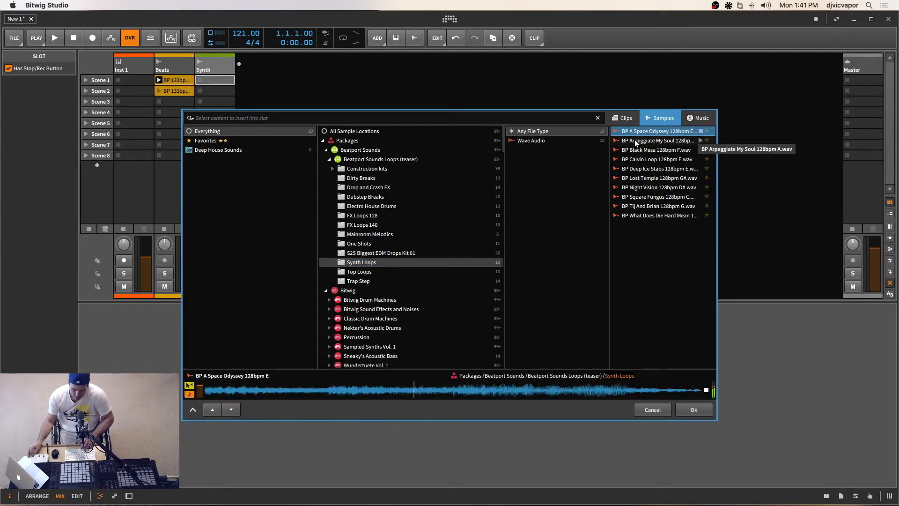
click(634, 139)
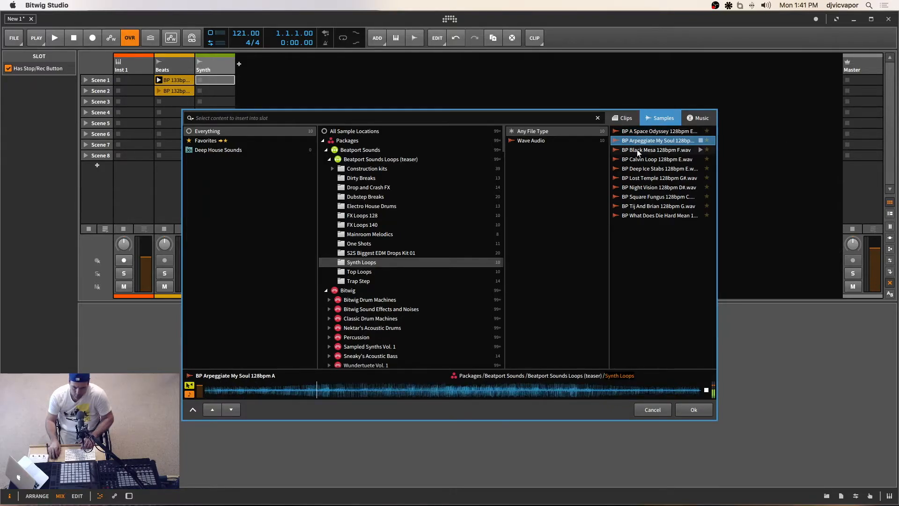
click(637, 150)
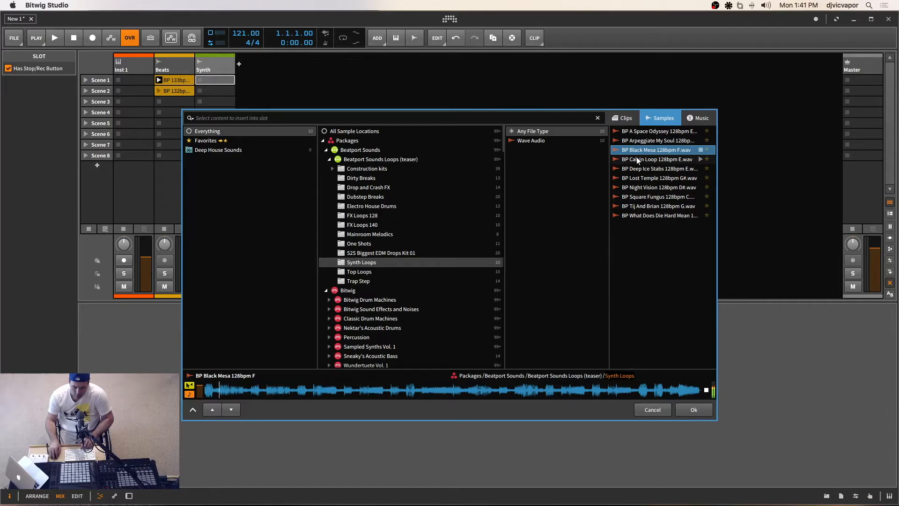
click(637, 162)
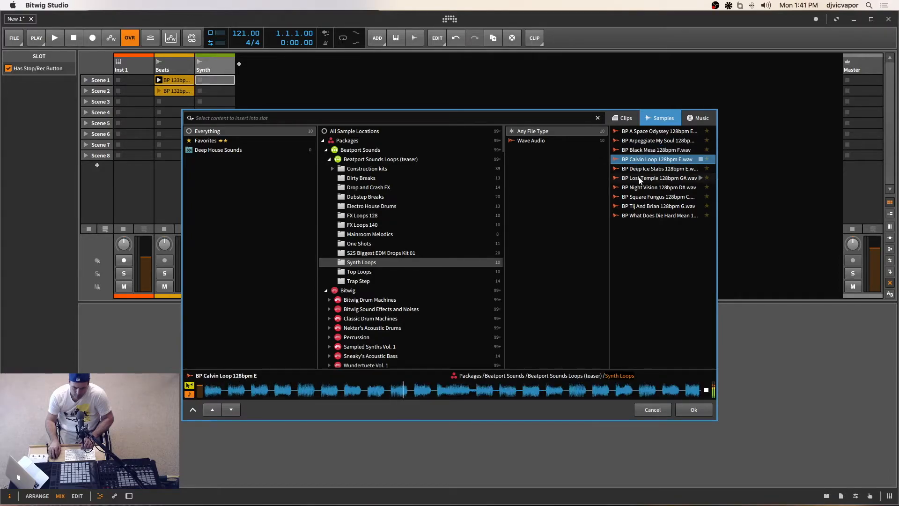
click(693, 409)
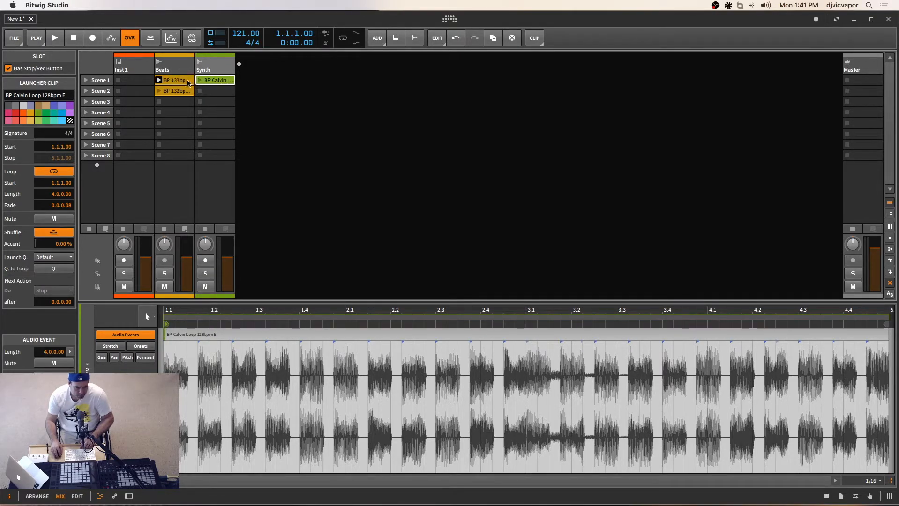
Step: With the Beats and Synth Scene 1 clips playing together, slightly lower both track volumes and reset the Synth pan to centre
click(158, 80)
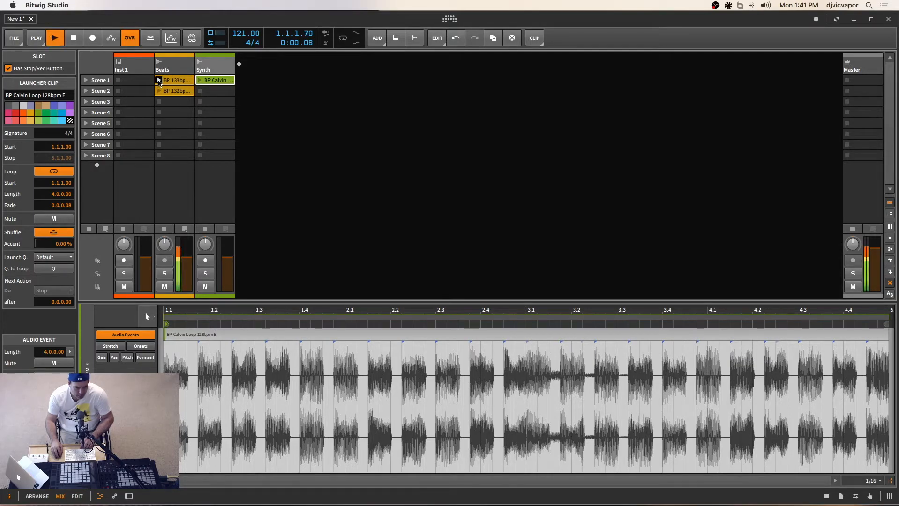
click(200, 80)
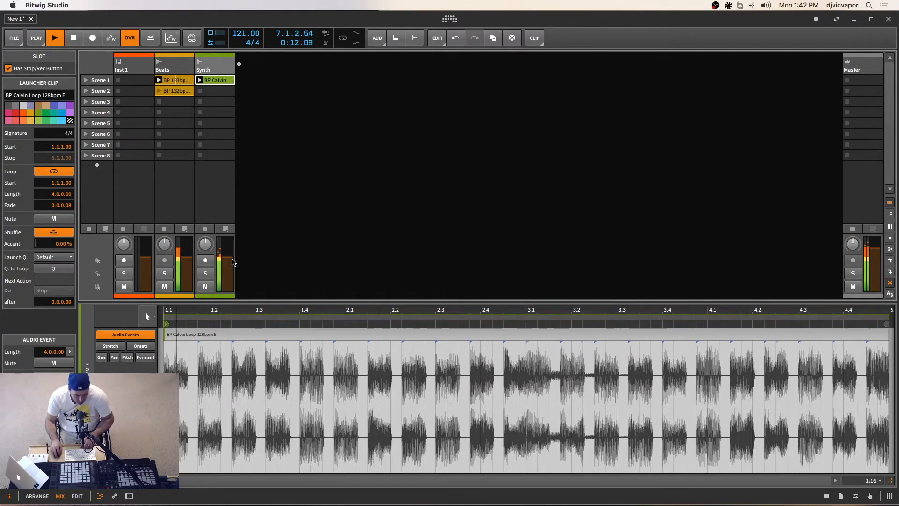
drag(227, 257, 204, 238)
double_click(205, 245)
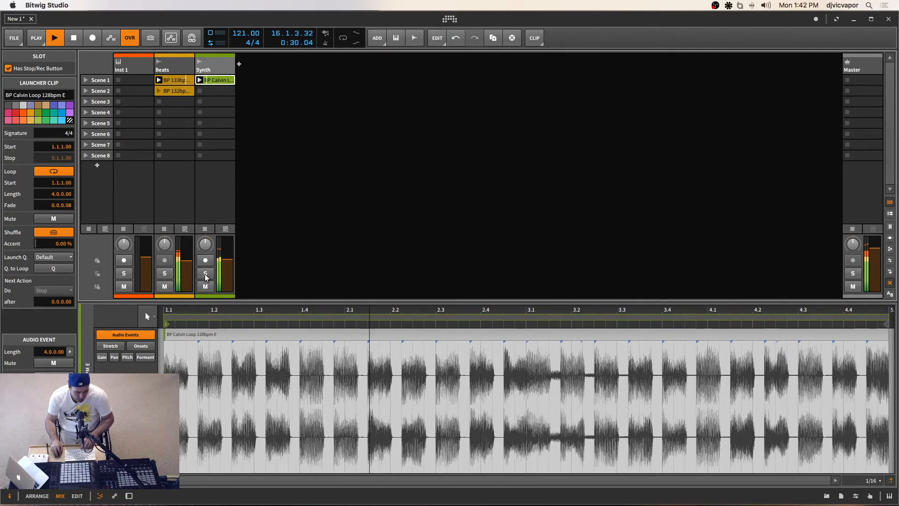
Step: Check the Synth track briefly soloed and briefly muted against the beat, and stop playback
click(205, 274)
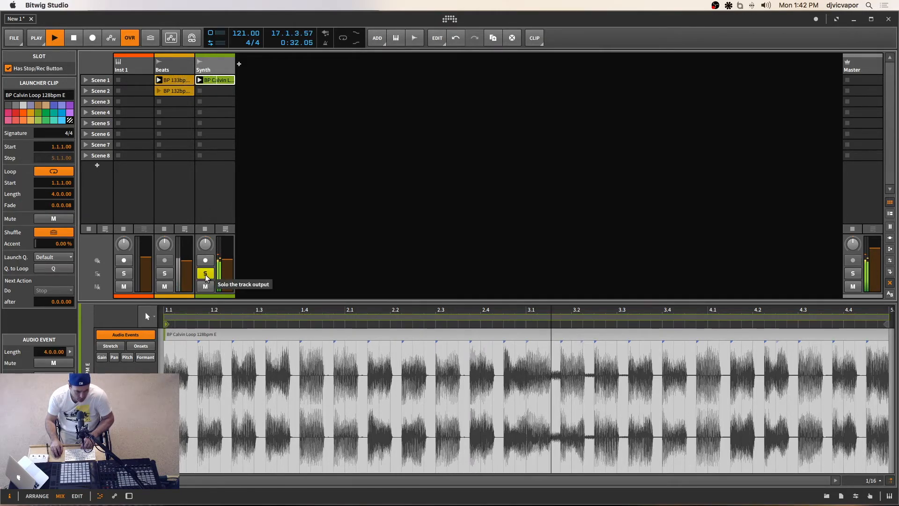
click(205, 274)
click(208, 287)
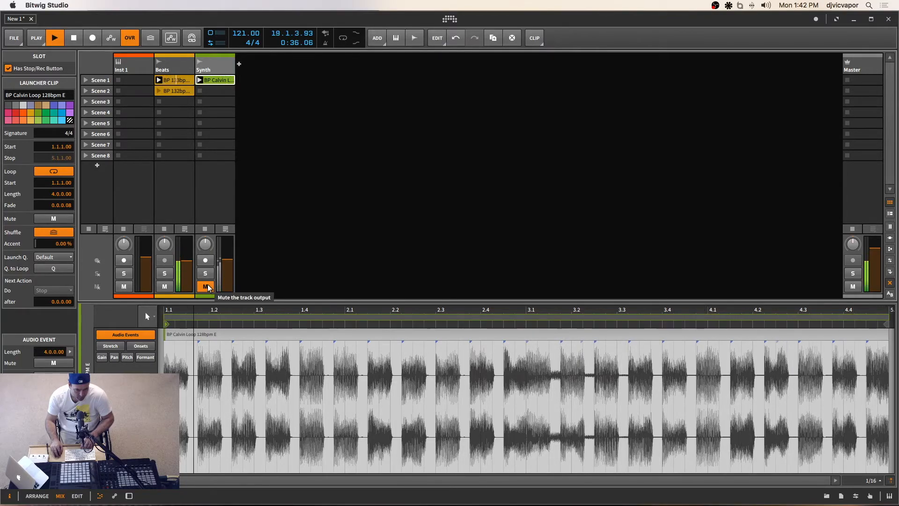
click(208, 286)
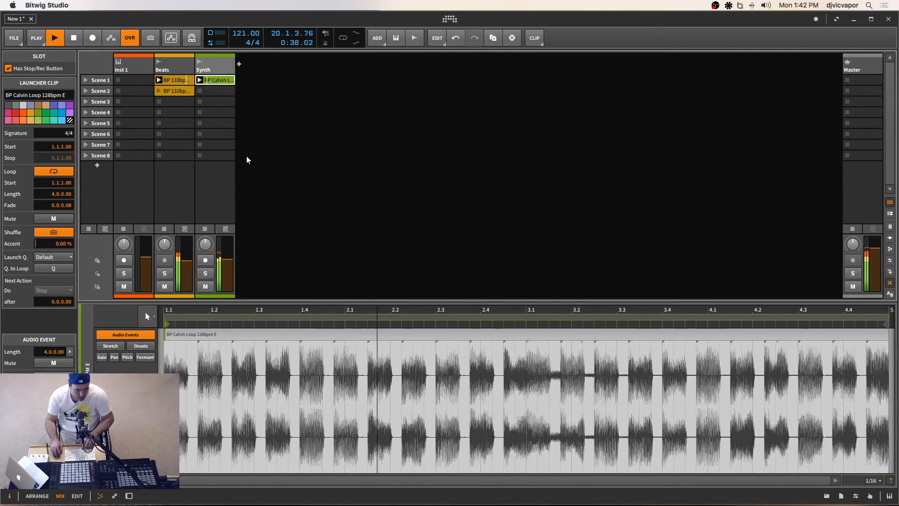
key(space)
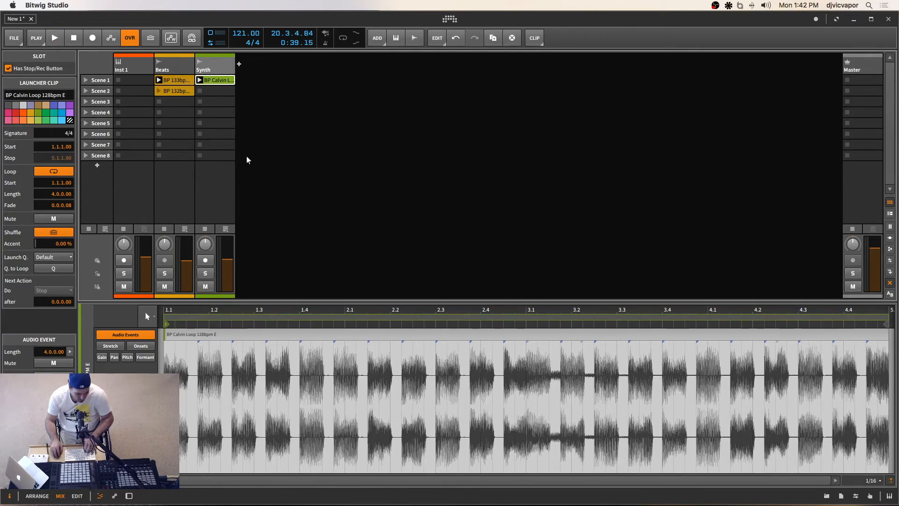
Step: Compare the Mix and Arrange views of the project, finishing in the Arrange view
key(alt+1)
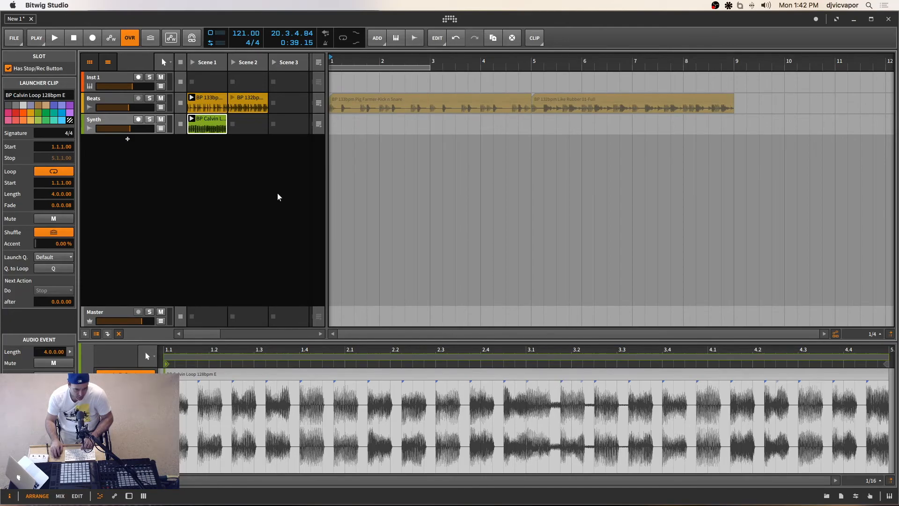
key(Tab)
key(Tab)
key(Tab)
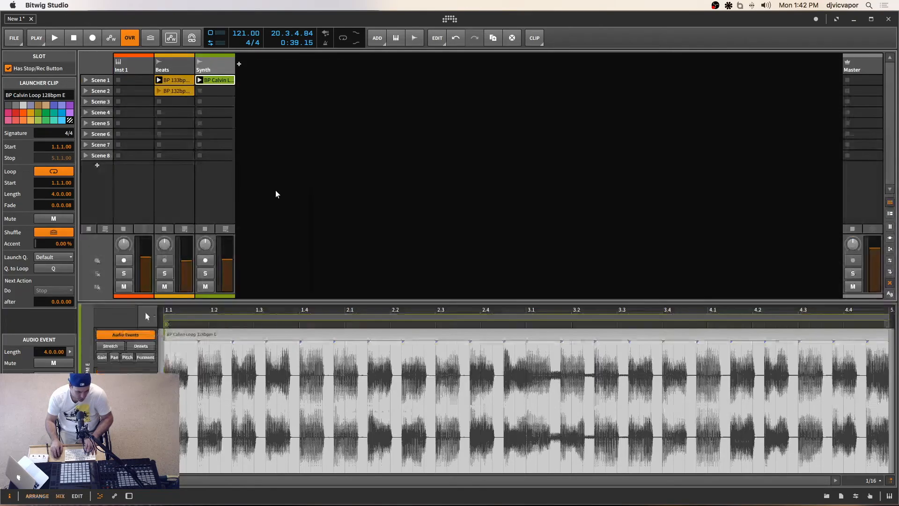
key(Tab)
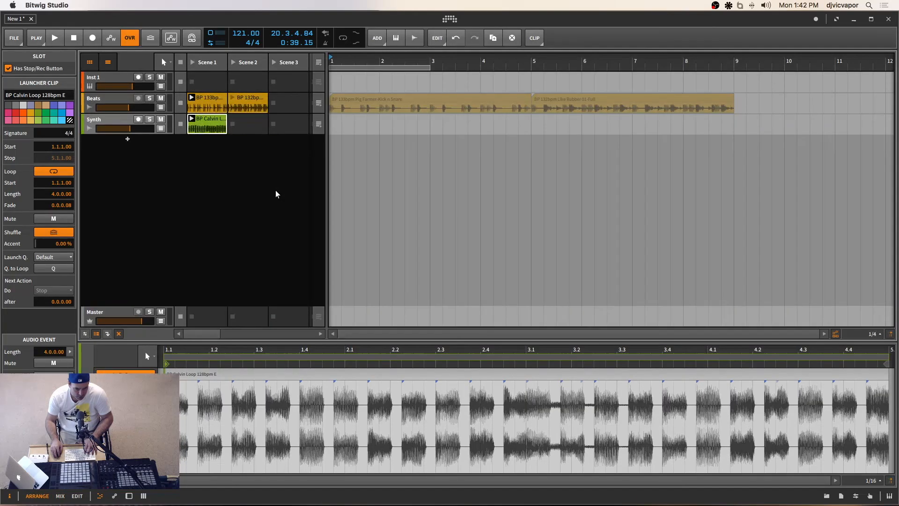